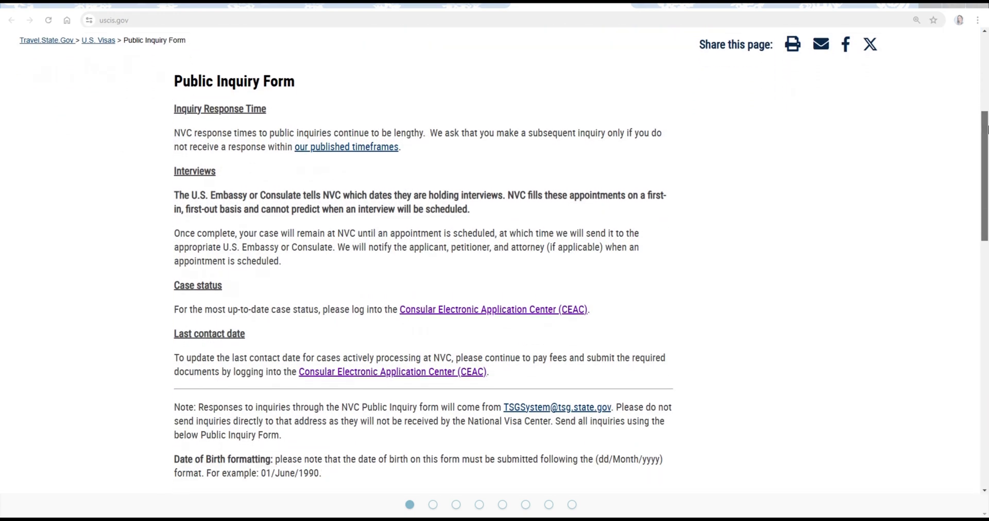
Return to the uscis.gov home page after viewing the blank case-status inquiry form
{"action": "left_click_drag", "start_coordinate": [987, 129], "coordinate": [987, 312]}
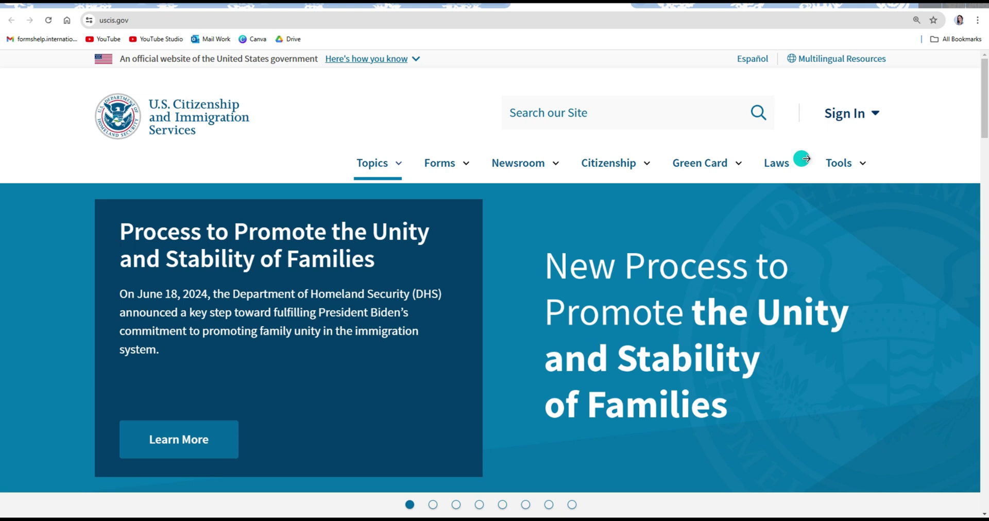
Sign in to the USCIS account, go to myUSCIS, and open the My Account menu
{"action": "left_click", "coordinate": [882, 122]}
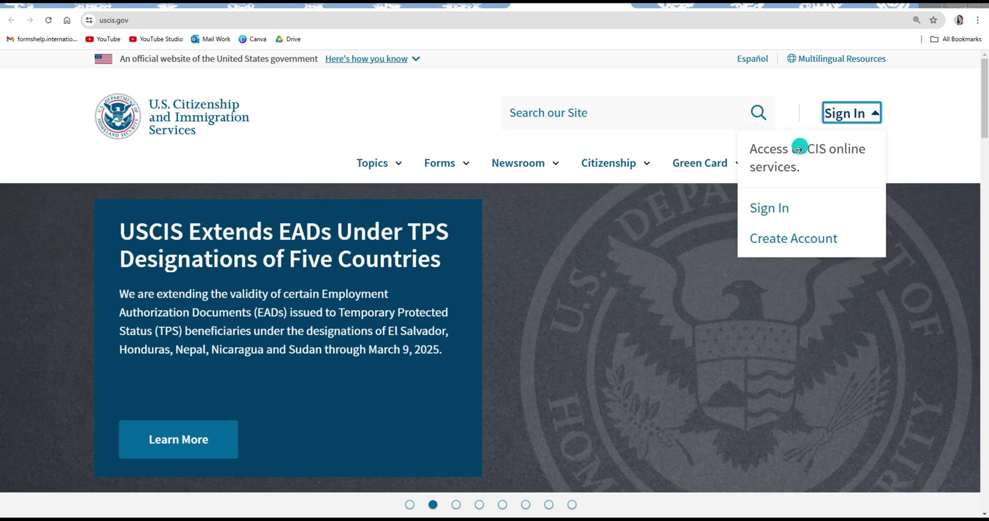
{"action": "left_click", "coordinate": [798, 207]}
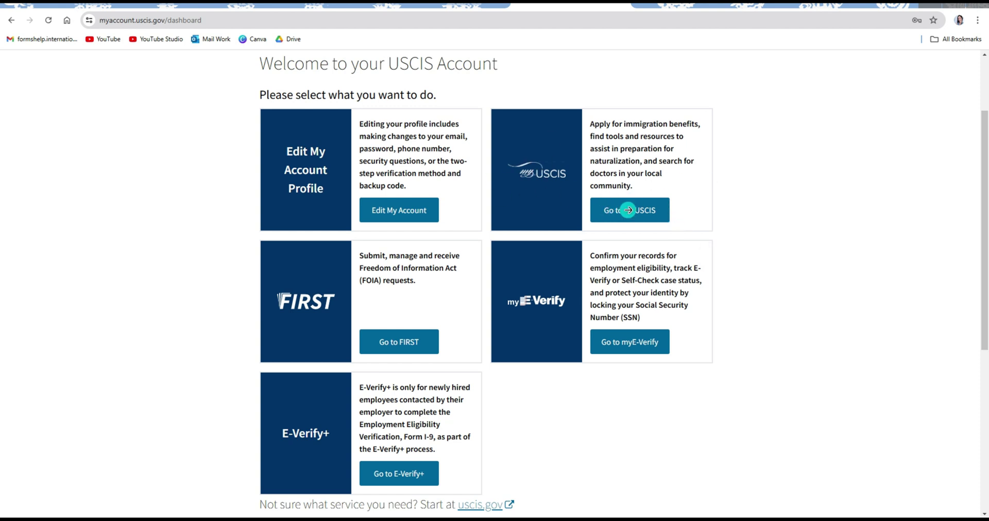
{"action": "left_click", "coordinate": [628, 211]}
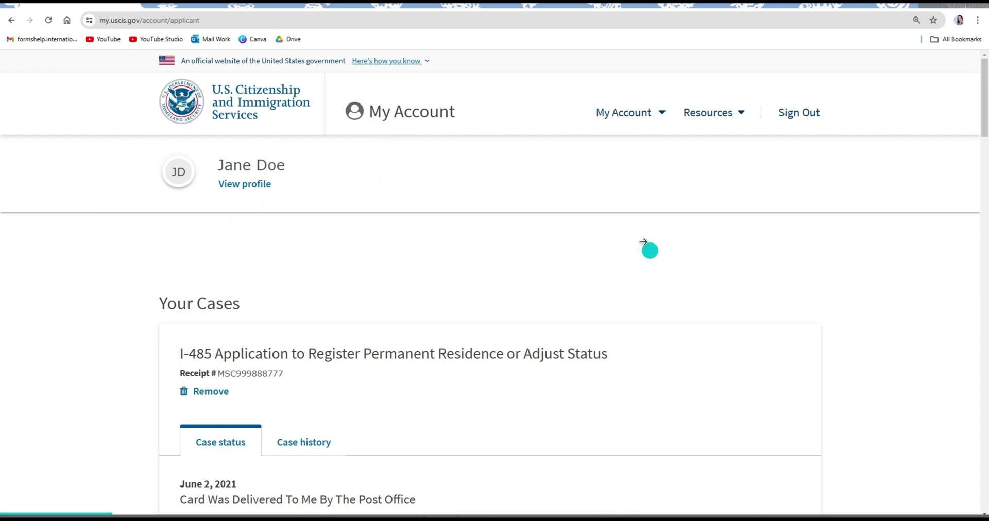
{"action": "left_click", "coordinate": [661, 114]}
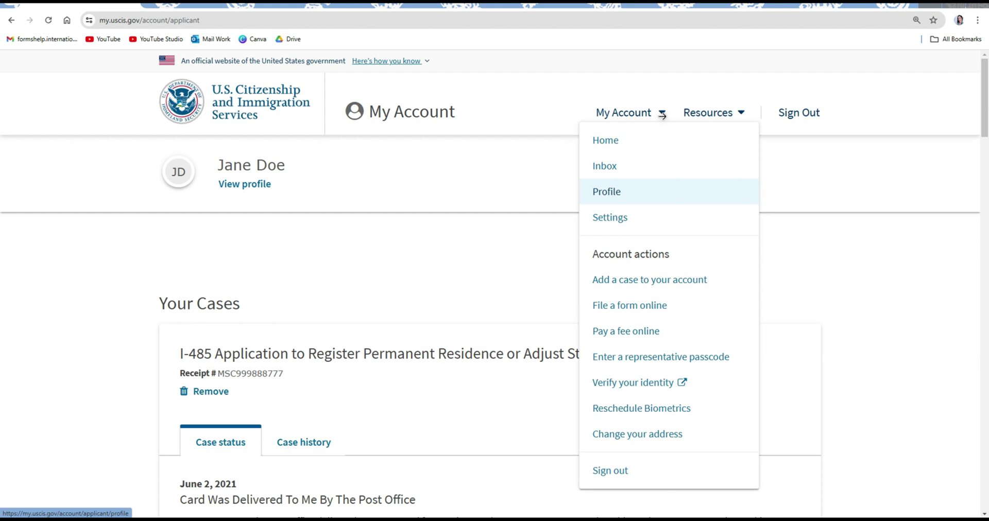
{"action": "left_click", "coordinate": [631, 192]}
Open the Profile page and select the pending N-400 case
{"action": "left_click", "coordinate": [637, 195]}
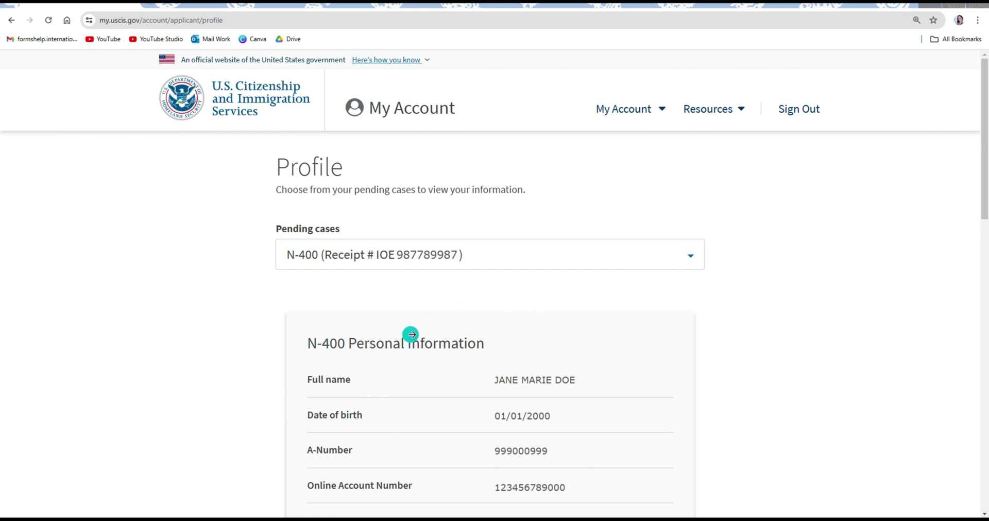
{"action": "left_click", "coordinate": [690, 255]}
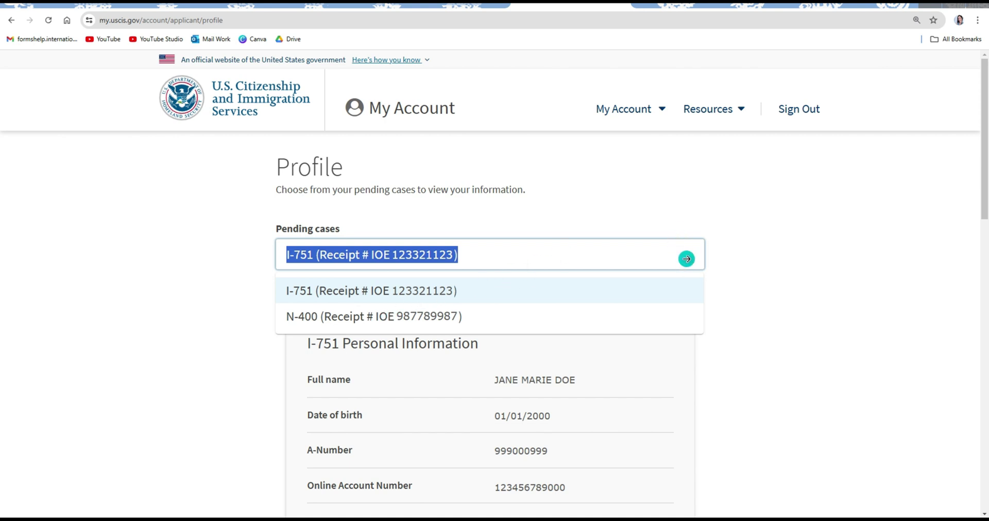
{"action": "left_click", "coordinate": [489, 318]}
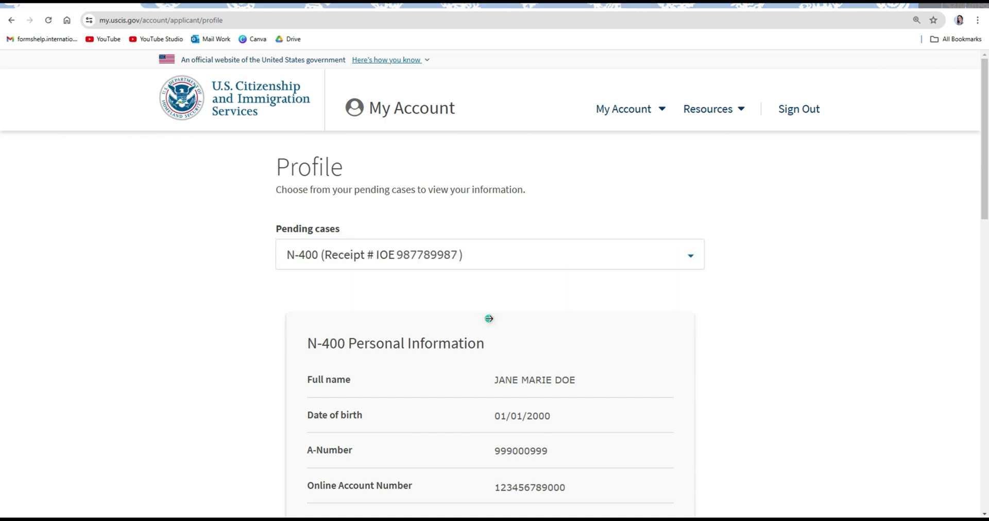
Scroll to the N-400 contact information and open the Change Your Address overview
{"action": "scroll", "coordinate": [512, 309], "scroll_direction": "down", "scroll_amount": 5}
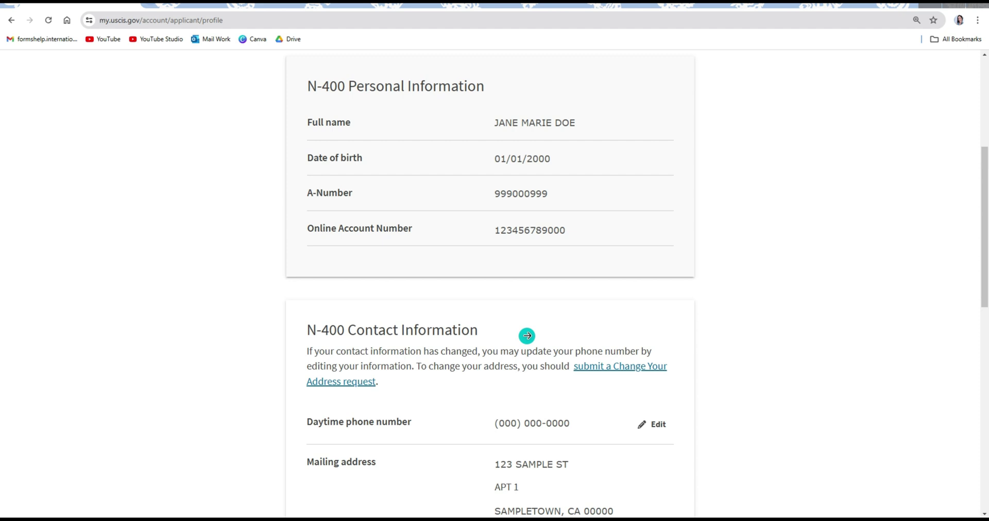
{"action": "scroll", "coordinate": [762, 319], "scroll_direction": "down", "scroll_amount": 5}
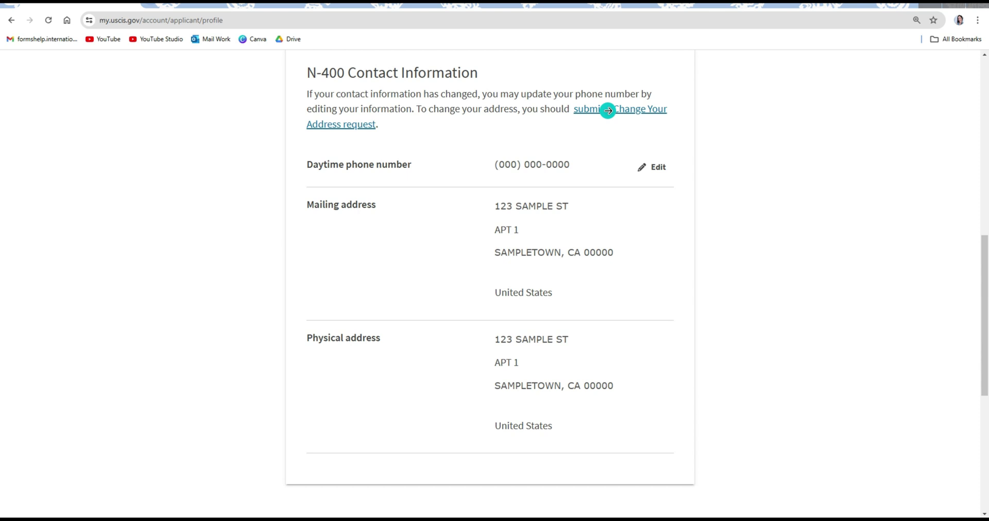
{"action": "left_click", "coordinate": [608, 110]}
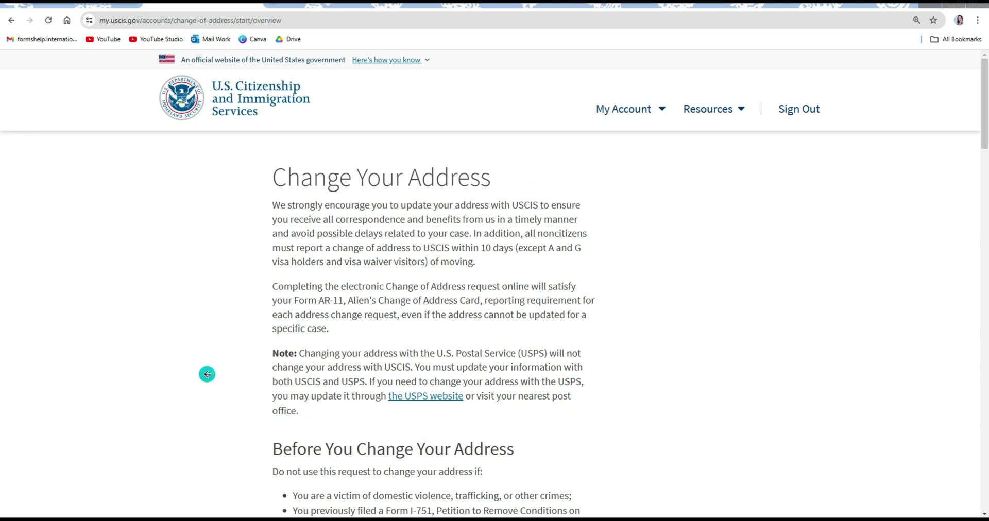
Read the Change Your Address overview down to the privacy and paperwork notices
{"action": "scroll", "coordinate": [324, 249], "scroll_direction": "down", "scroll_amount": 5}
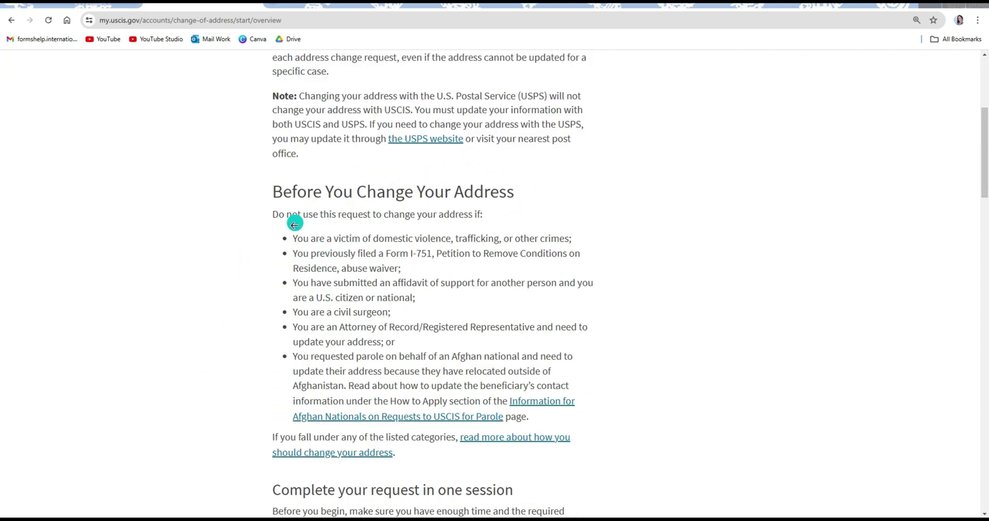
{"action": "scroll", "coordinate": [272, 256], "scroll_direction": "down", "scroll_amount": 8}
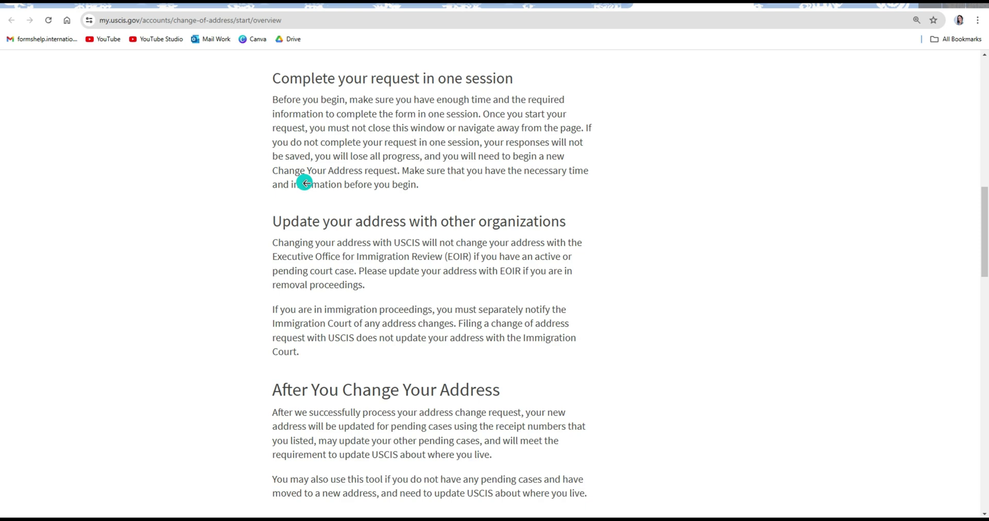
{"action": "scroll", "coordinate": [316, 188], "scroll_direction": "down", "scroll_amount": 10}
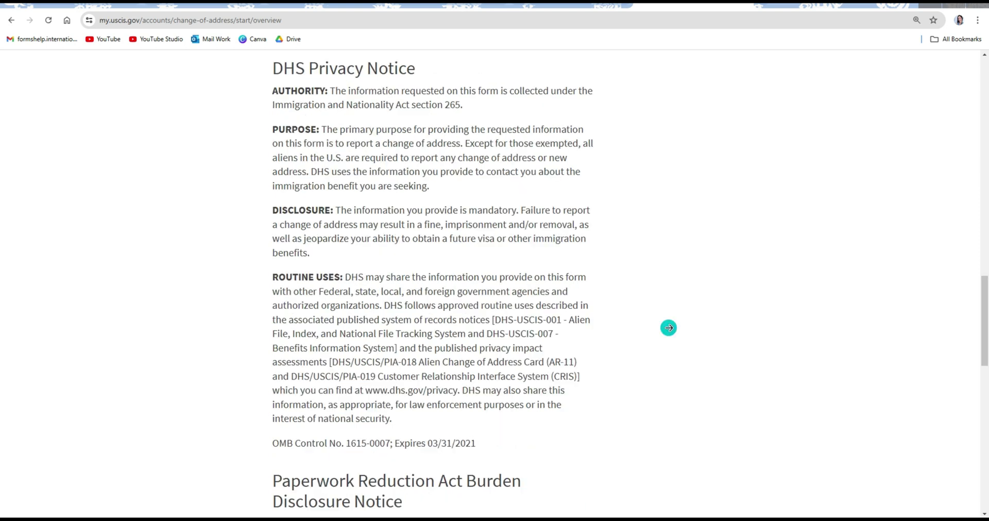
{"action": "scroll", "coordinate": [667, 327], "scroll_direction": "down", "scroll_amount": 7}
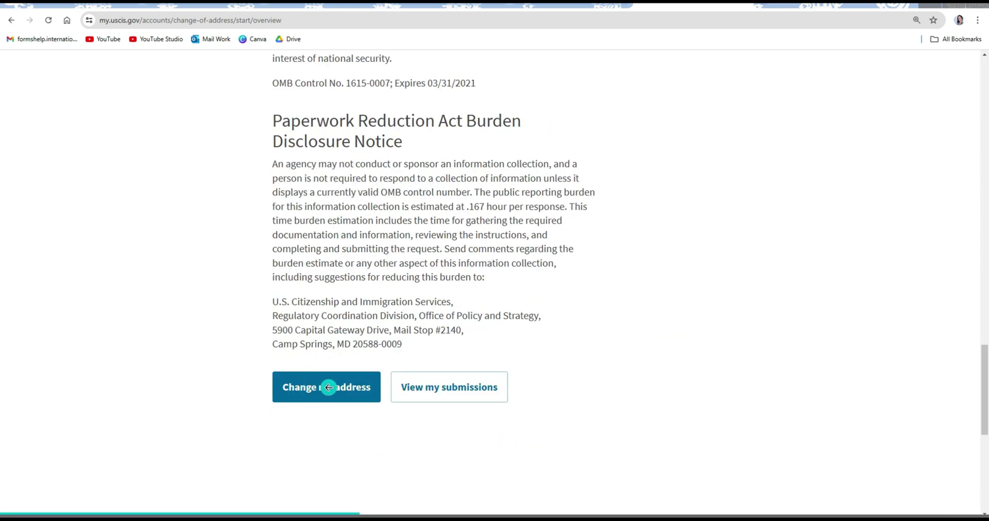
Start the change of address form and get past the name and date-of-birth step
{"action": "left_click", "coordinate": [329, 387]}
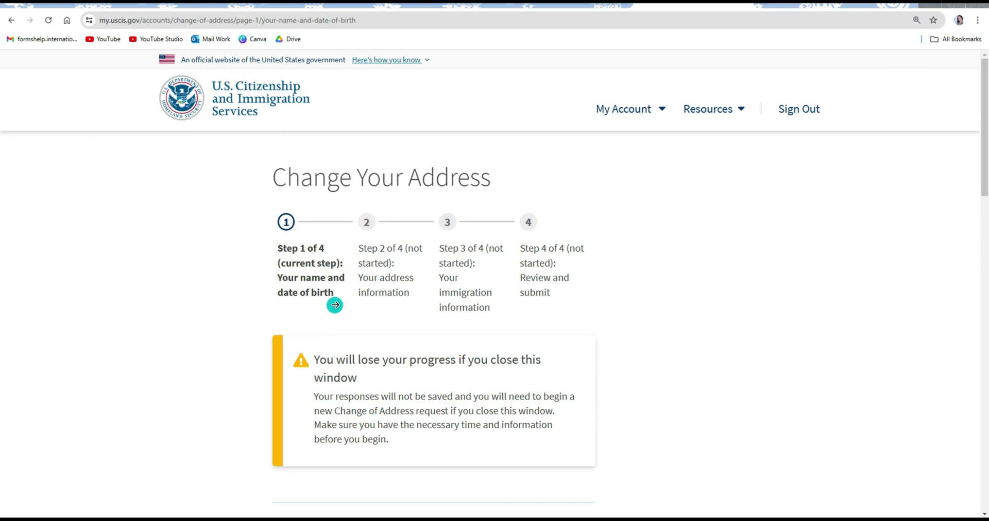
{"action": "scroll", "coordinate": [696, 293], "scroll_direction": "down", "scroll_amount": 10}
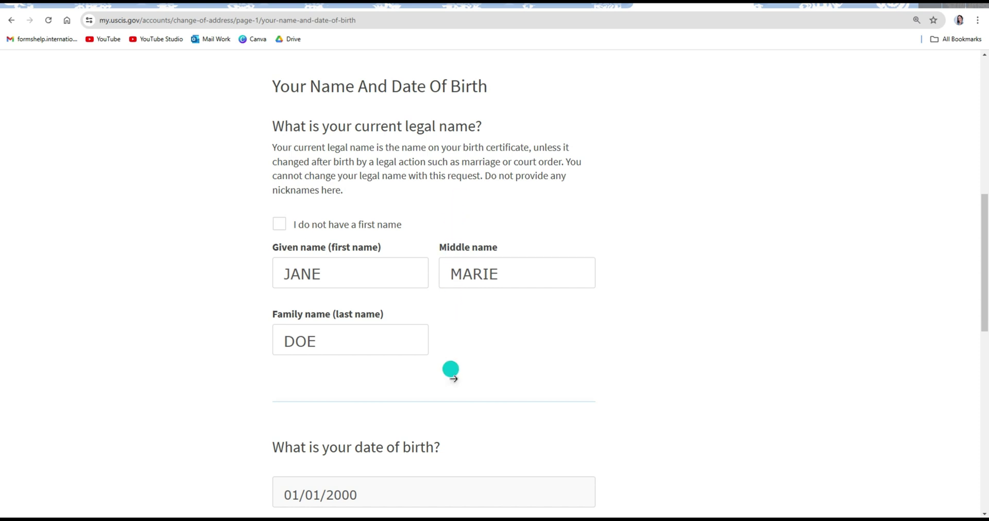
{"action": "scroll", "coordinate": [713, 292], "scroll_direction": "down", "scroll_amount": 4}
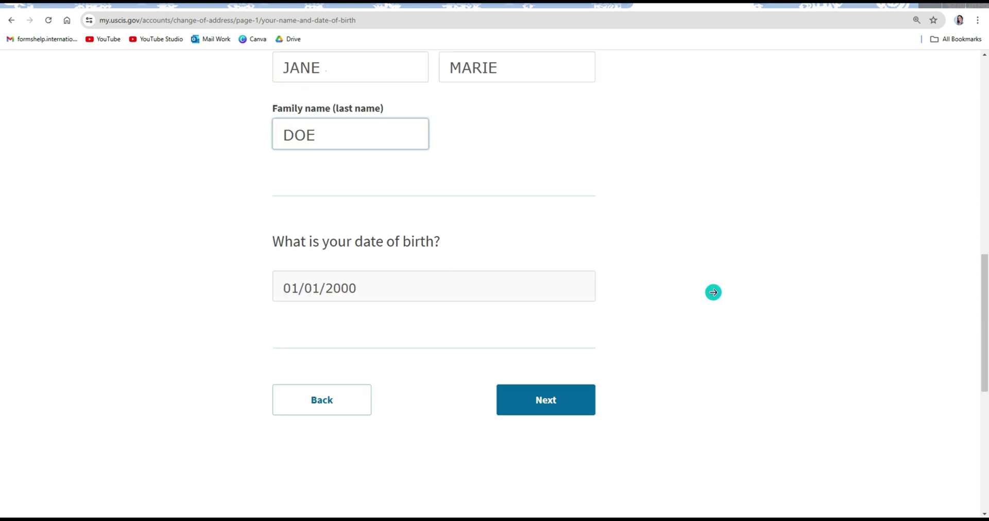
{"action": "left_click", "coordinate": [560, 404]}
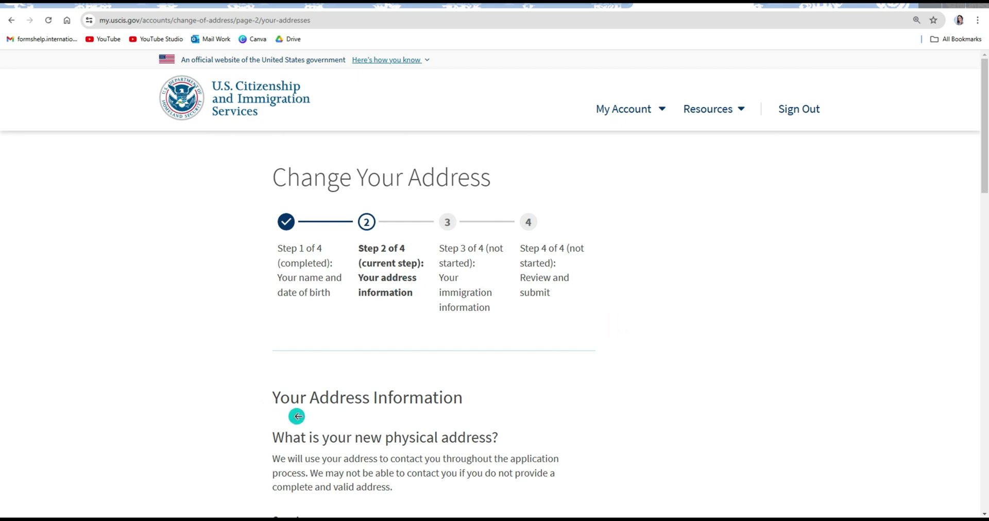
Answer Yes that the mailing address matches the physical address, then continue
{"action": "scroll", "coordinate": [673, 299], "scroll_direction": "down", "scroll_amount": 5}
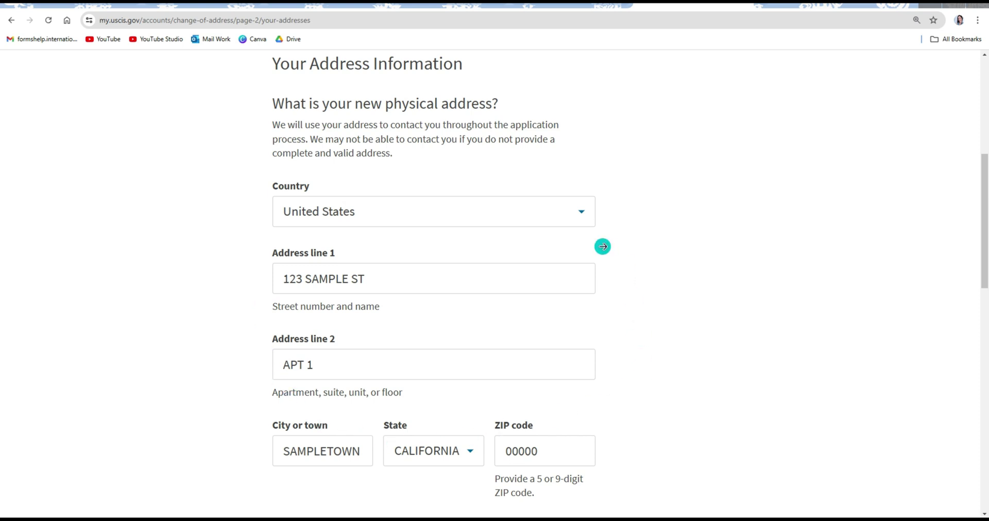
{"action": "scroll", "coordinate": [603, 247], "scroll_direction": "down", "scroll_amount": 5}
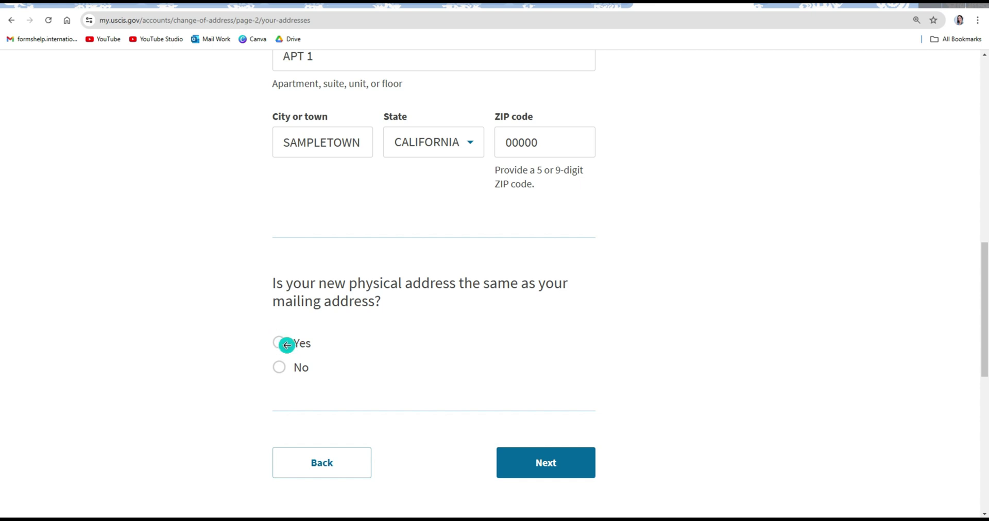
{"action": "left_click", "coordinate": [287, 345]}
{"action": "scroll", "coordinate": [284, 345], "scroll_direction": "down", "scroll_amount": 1}
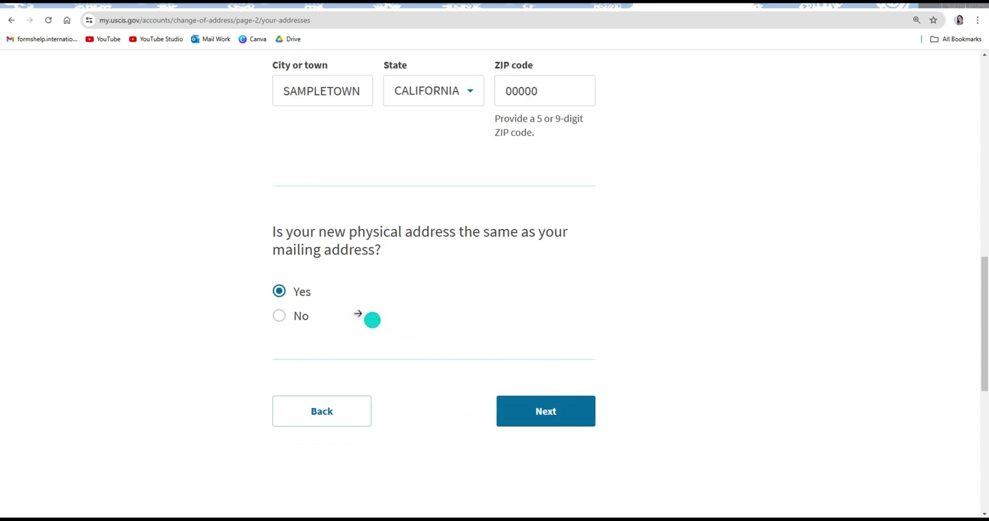
{"action": "left_click", "coordinate": [275, 316]}
{"action": "scroll", "coordinate": [275, 298], "scroll_direction": "down", "scroll_amount": 3}
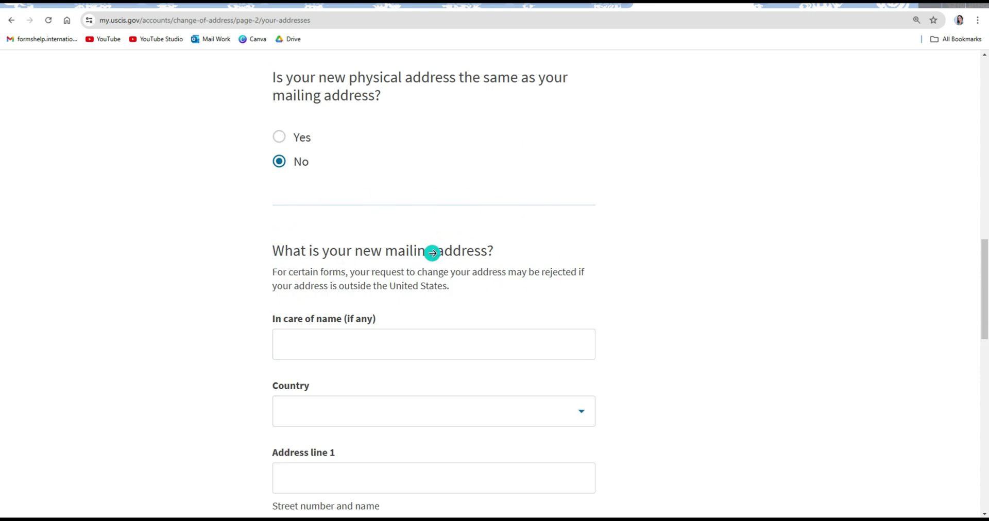
{"action": "left_click", "coordinate": [277, 137]}
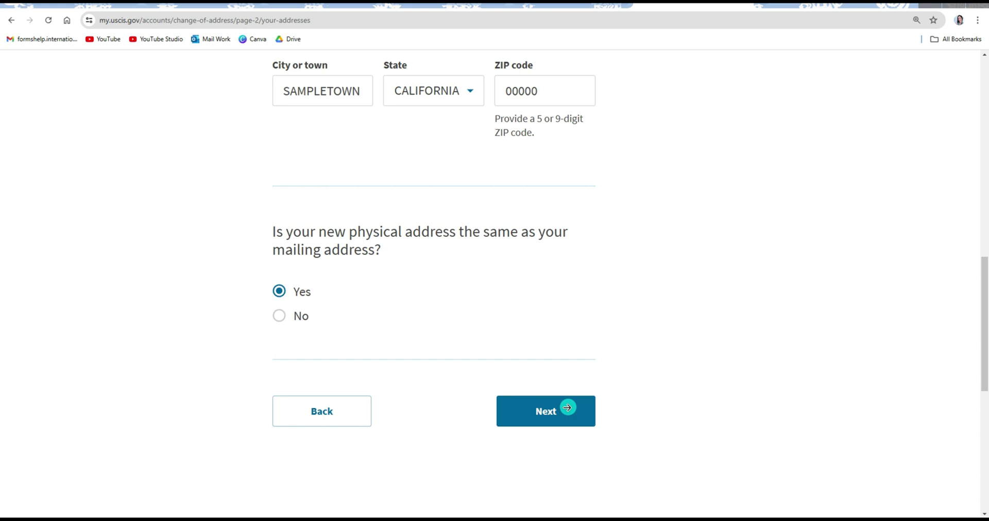
{"action": "left_click", "coordinate": [566, 410]}
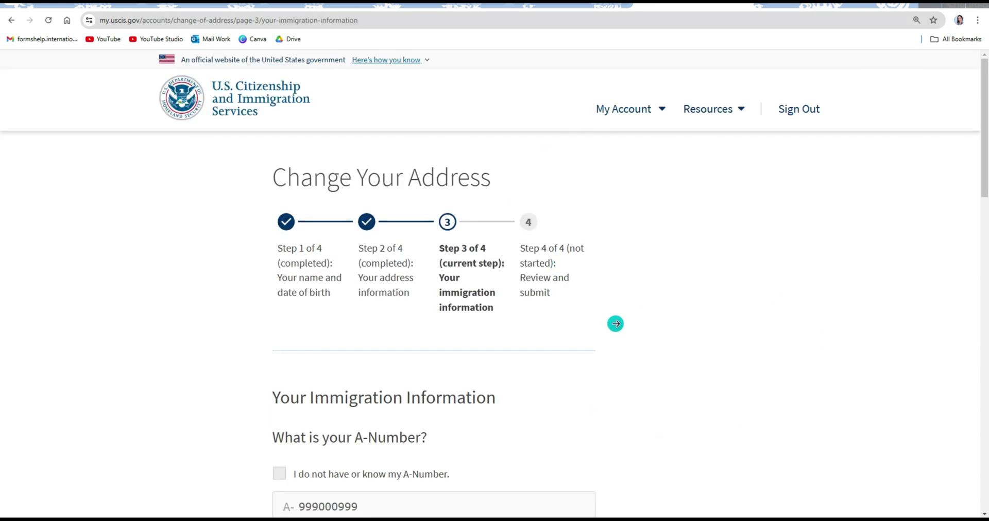
Add a second receipt number entry below the existing one
{"action": "scroll", "coordinate": [616, 323], "scroll_direction": "down", "scroll_amount": 5}
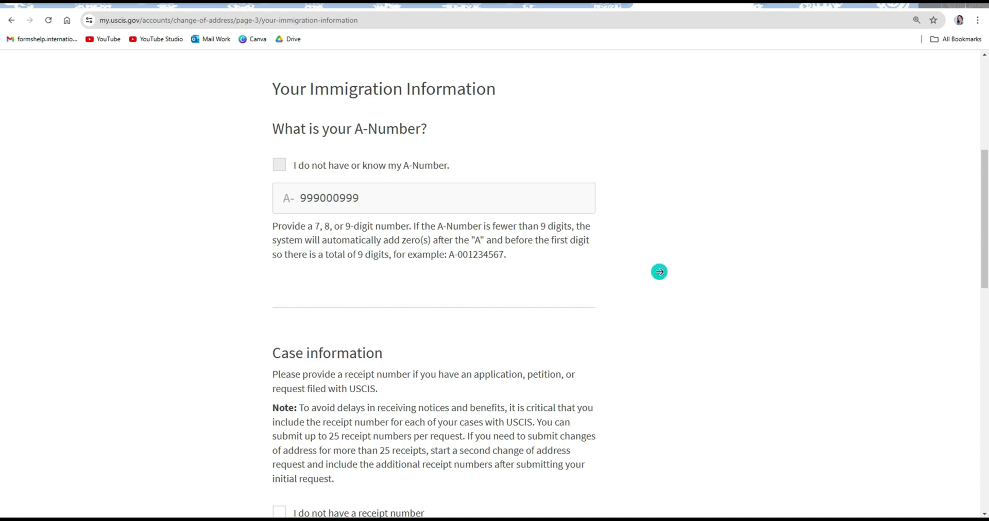
{"action": "scroll", "coordinate": [659, 271], "scroll_direction": "down", "scroll_amount": 5}
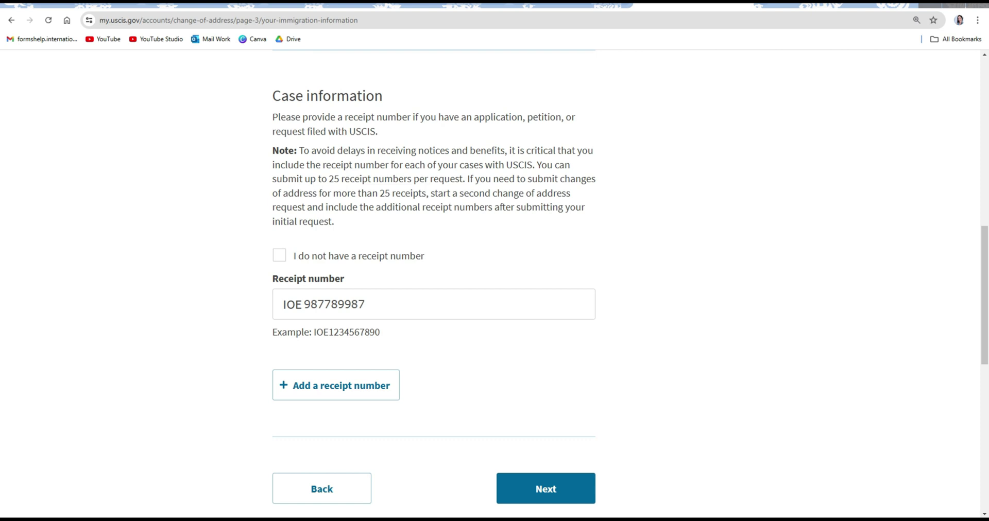
{"action": "left_click", "coordinate": [335, 386]}
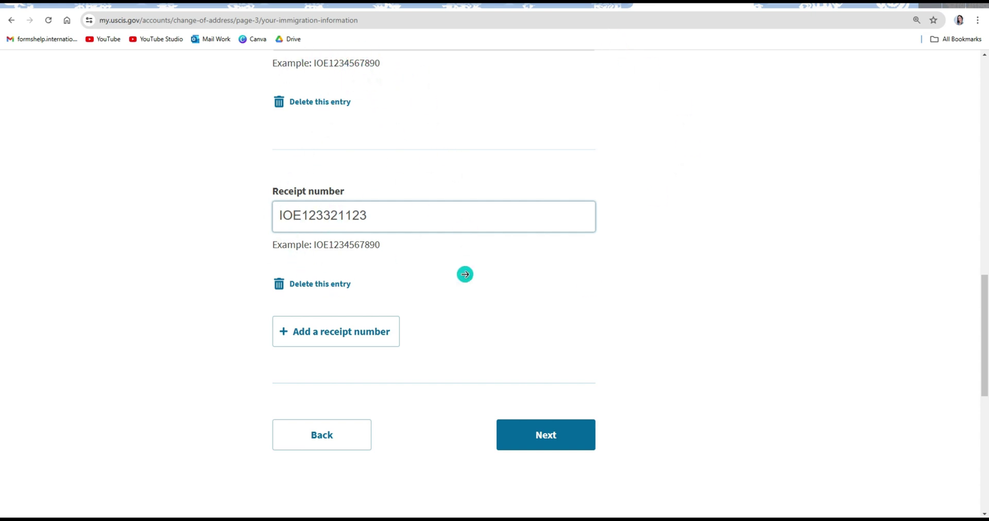
Review the request summary and tick the 'I certify' checkbox under Certify And Submit
{"action": "left_click", "coordinate": [567, 434]}
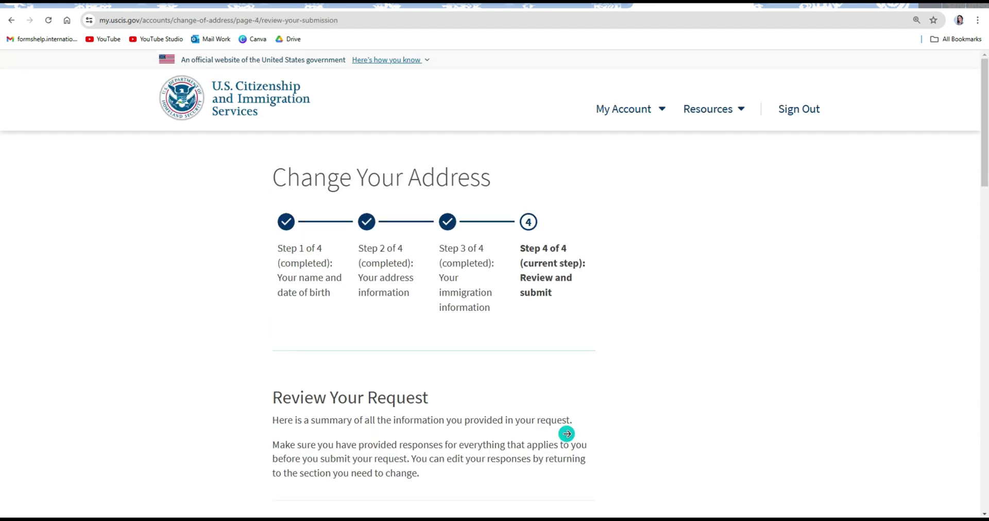
{"action": "scroll", "coordinate": [590, 377], "scroll_direction": "down", "scroll_amount": 5}
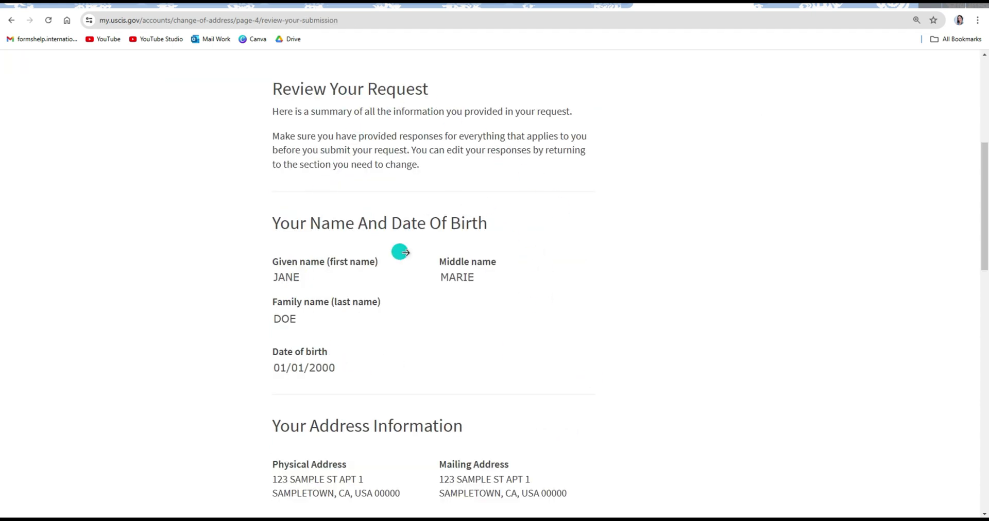
{"action": "scroll", "coordinate": [596, 295], "scroll_direction": "down", "scroll_amount": 6}
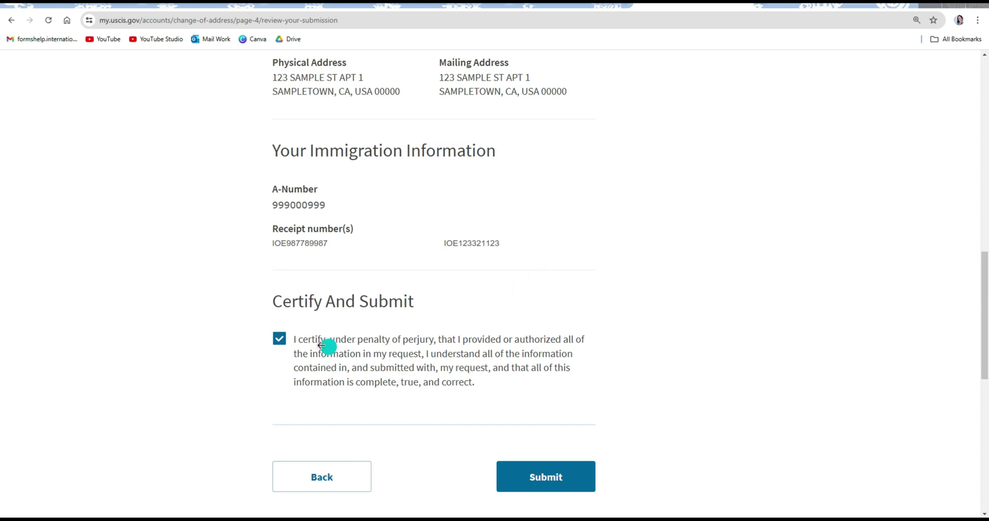
{"action": "left_click", "coordinate": [279, 340]}
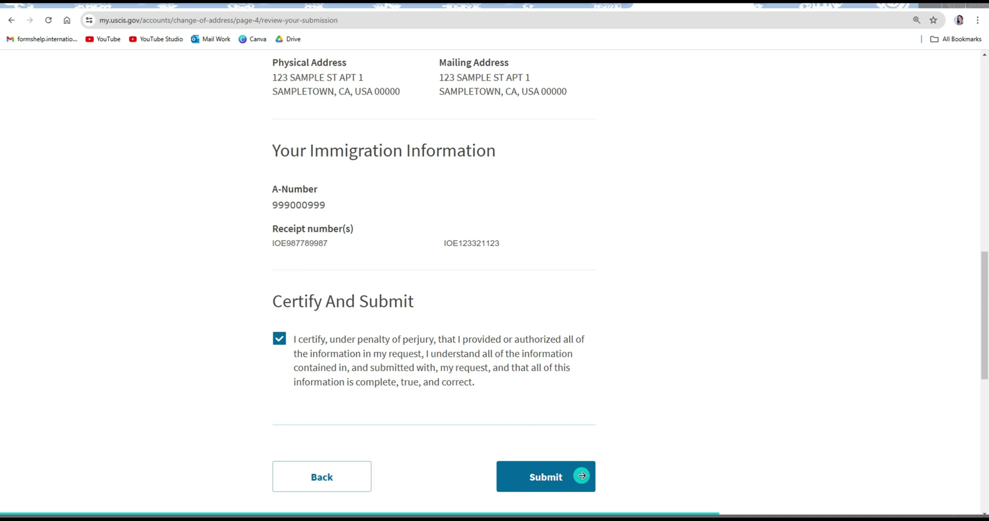
Submit the request and check that both receipt numbers show 'Address changed'
{"action": "left_click", "coordinate": [582, 475]}
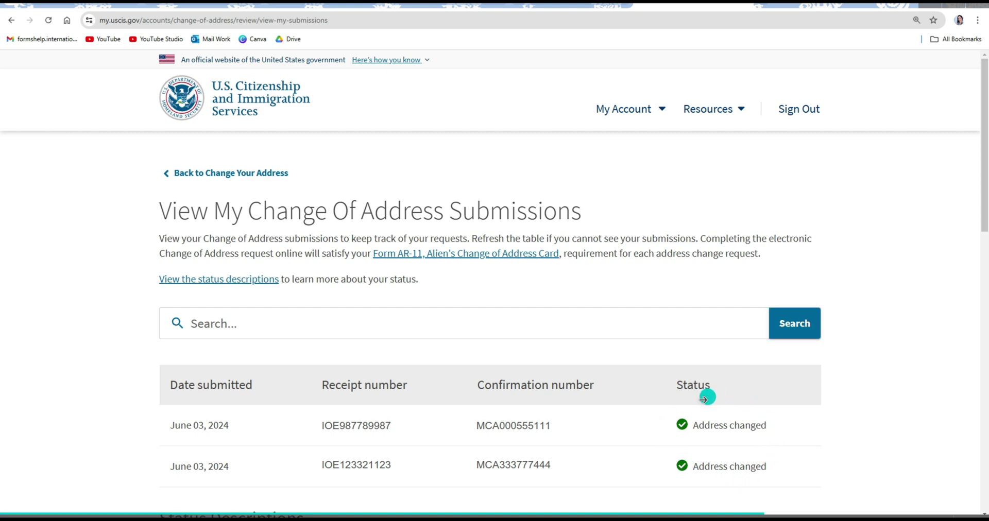
{"action": "scroll", "coordinate": [282, 435], "scroll_direction": "down", "scroll_amount": 5}
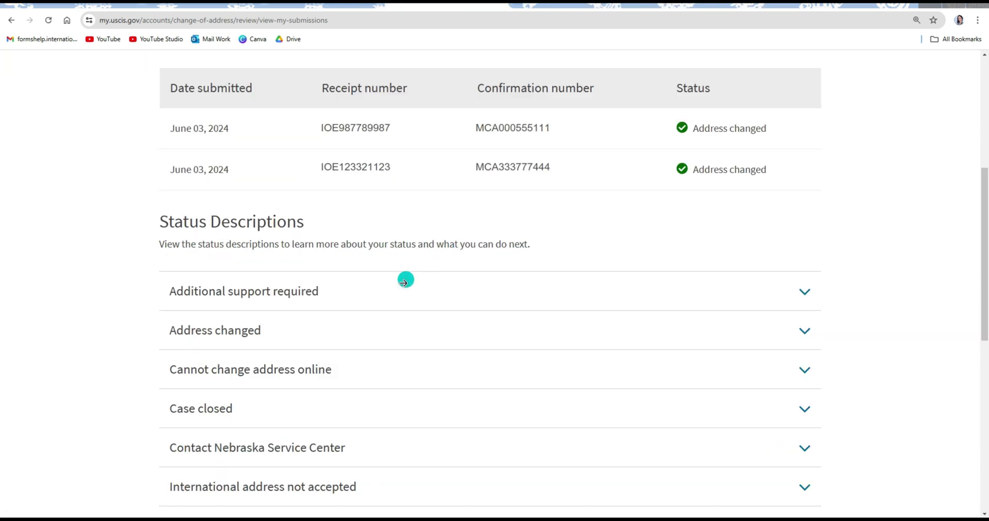